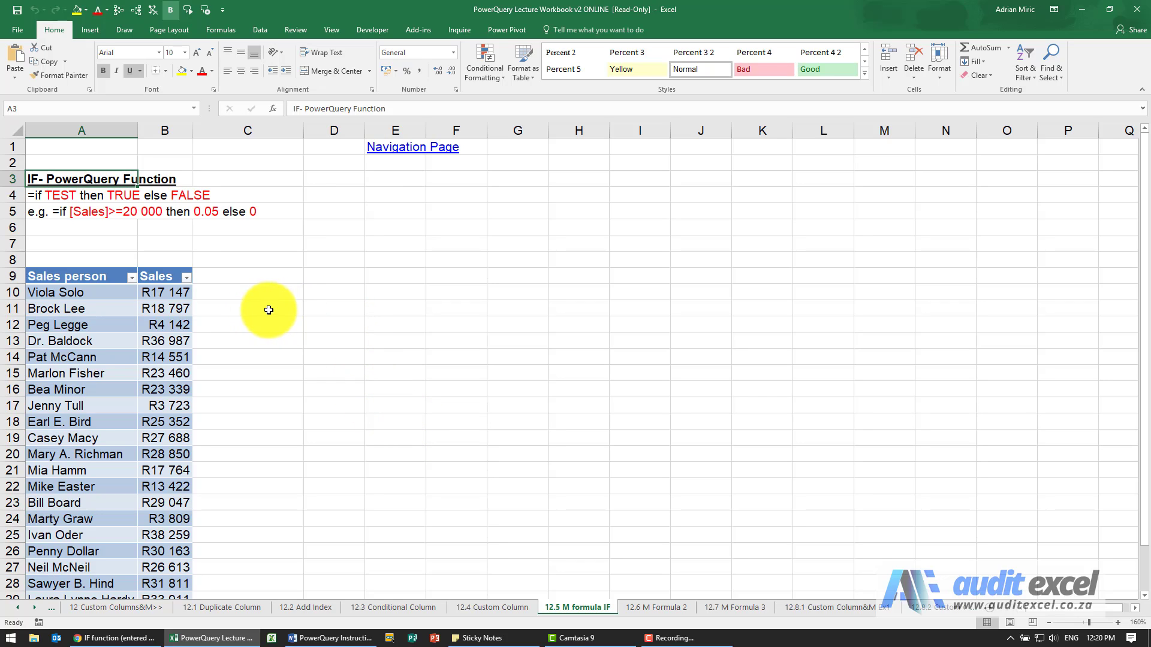
# Step: Insert an IF function into cell D10, picking it from the list of all functions
pyautogui.click(321, 294)
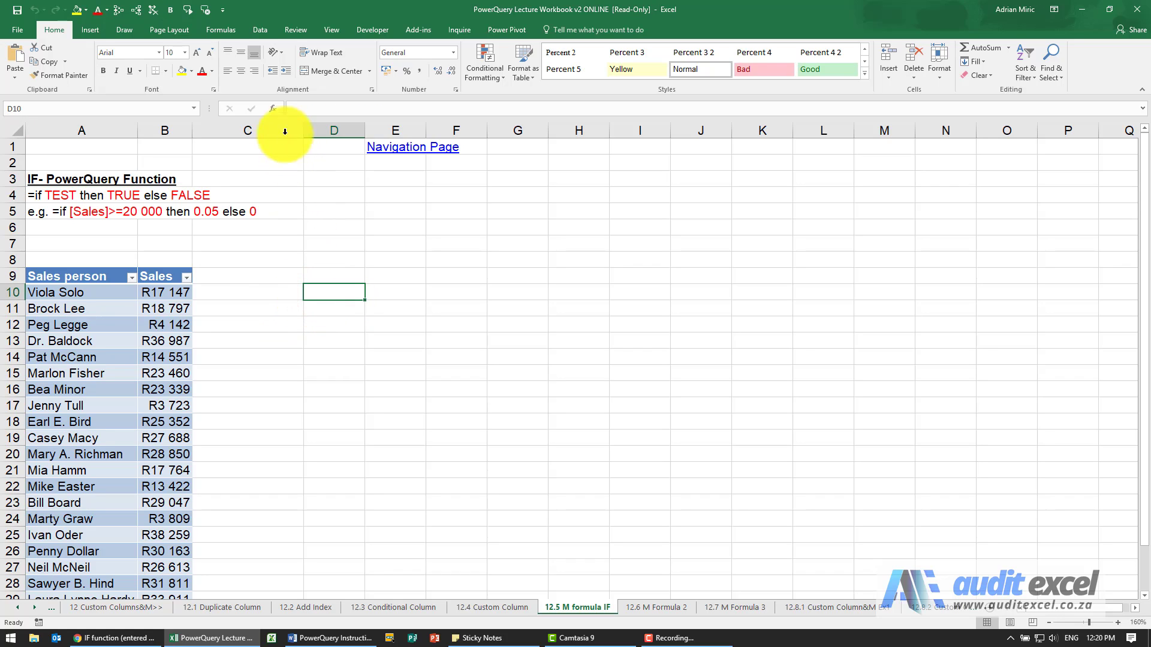
pyautogui.click(272, 108)
pyautogui.click(566, 302)
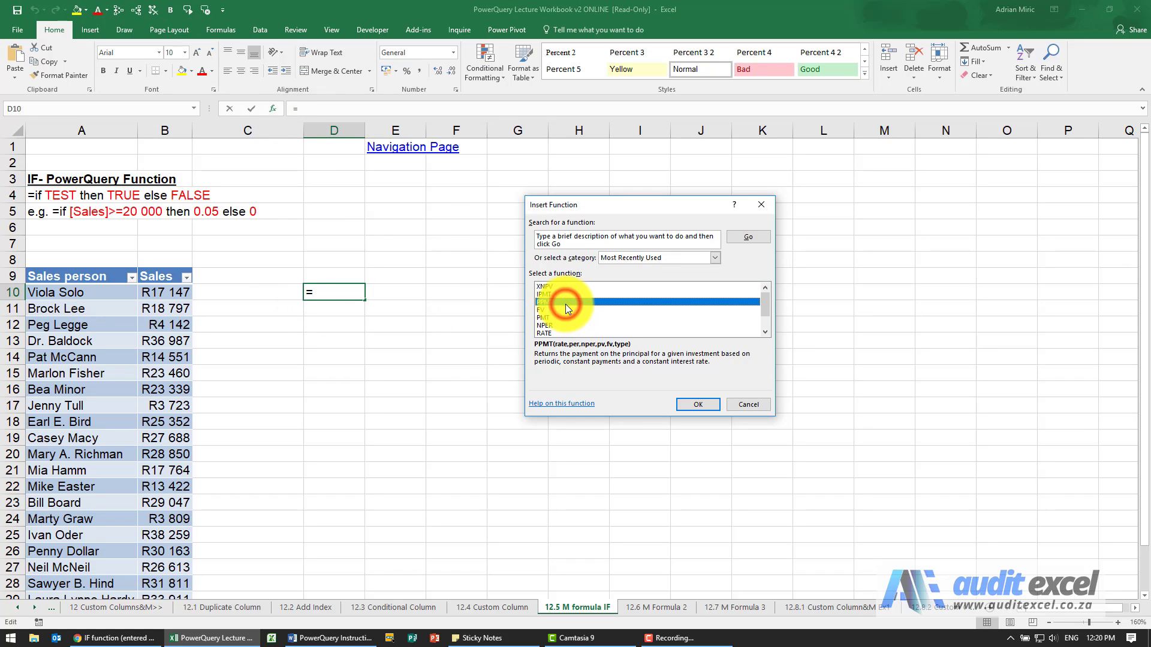
pyautogui.click(610, 258)
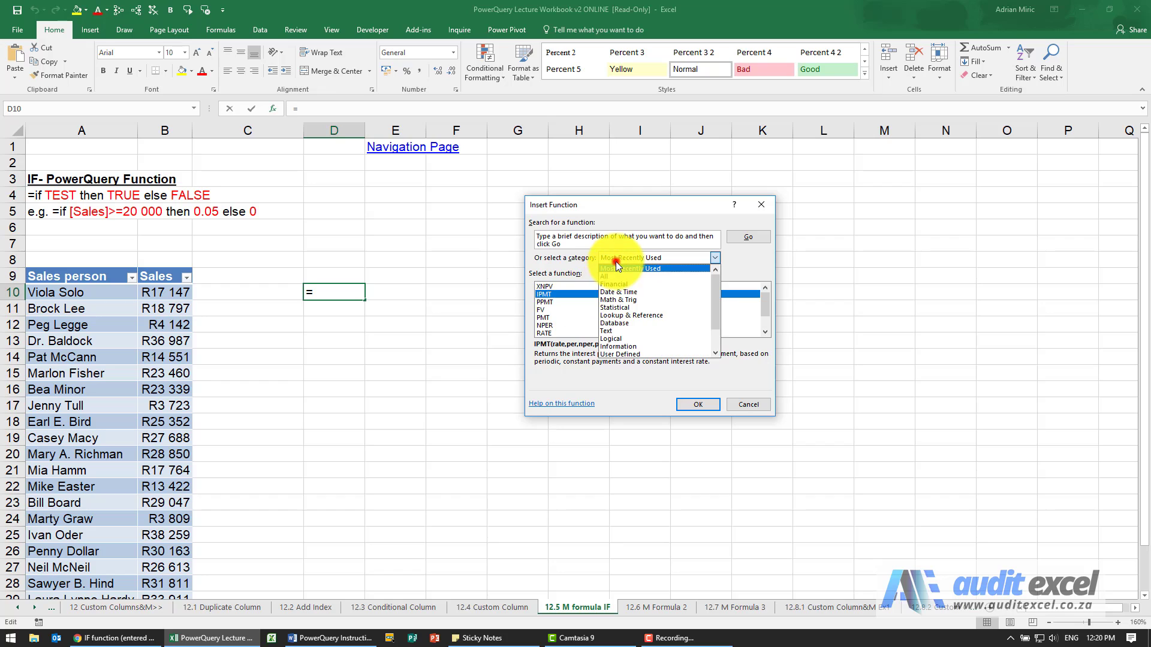
pyautogui.click(618, 274)
pyautogui.click(612, 308)
pyautogui.press('i')
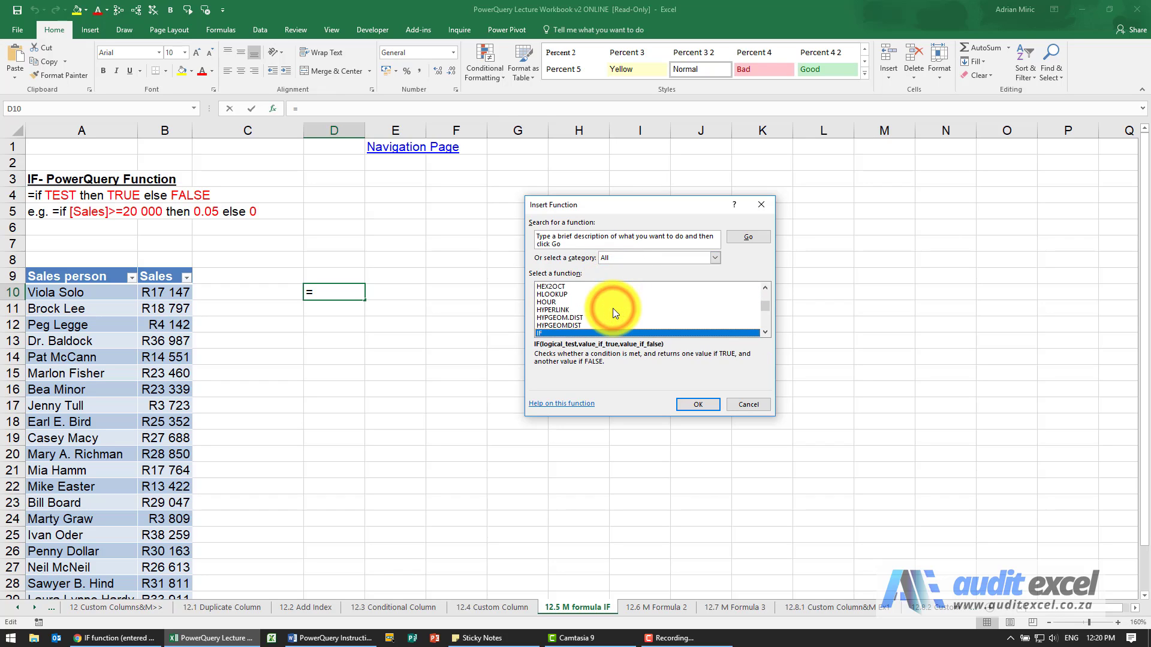
pyautogui.press('Return')
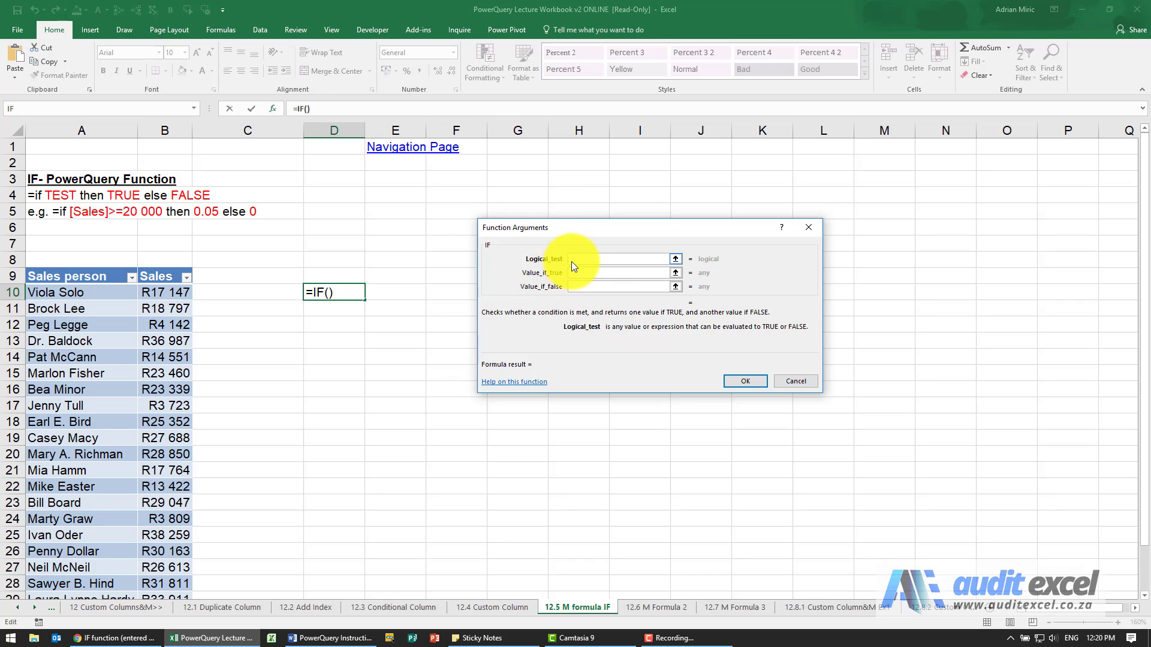
# Step: Make the IF in D10 return 5% when the first row's Sales is >=20000, otherwise 0%, and delete this trial formula
pyautogui.click(166, 294)
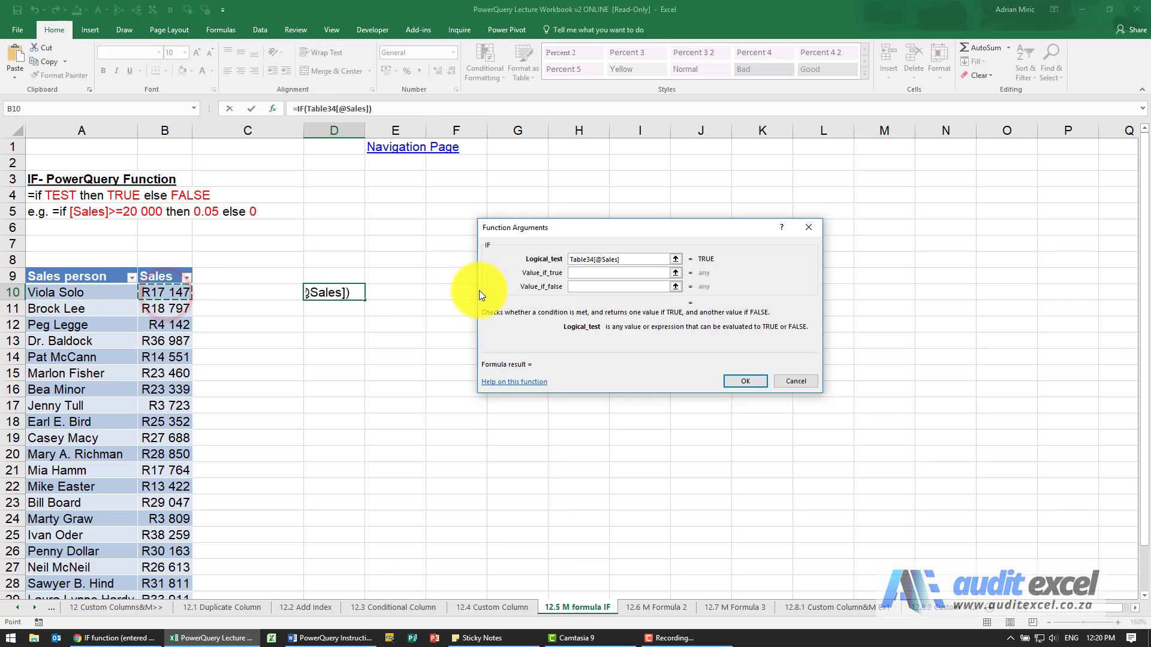
pyautogui.write('>')
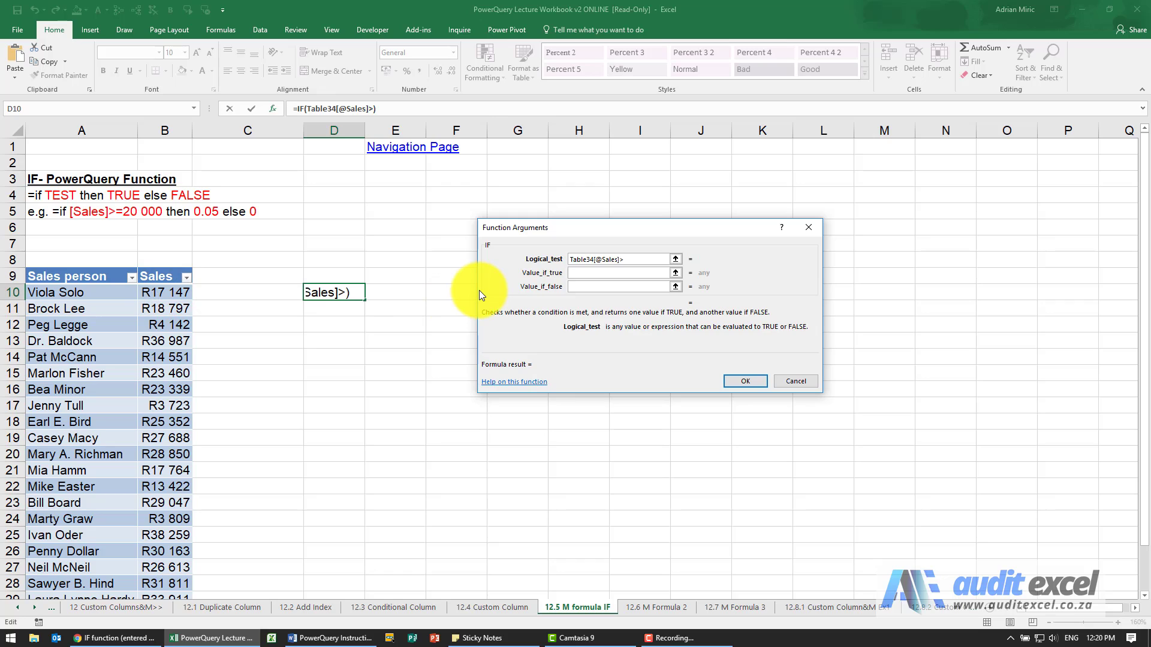
pyautogui.write('=20000')
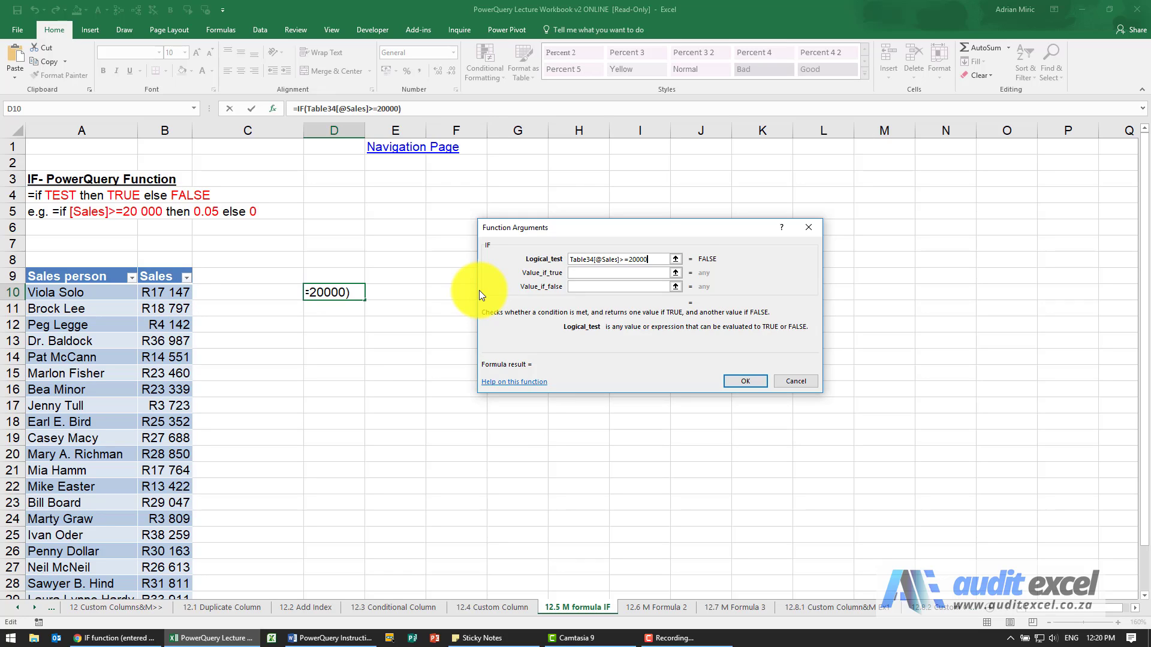
pyautogui.click(579, 274)
pyautogui.write('5')
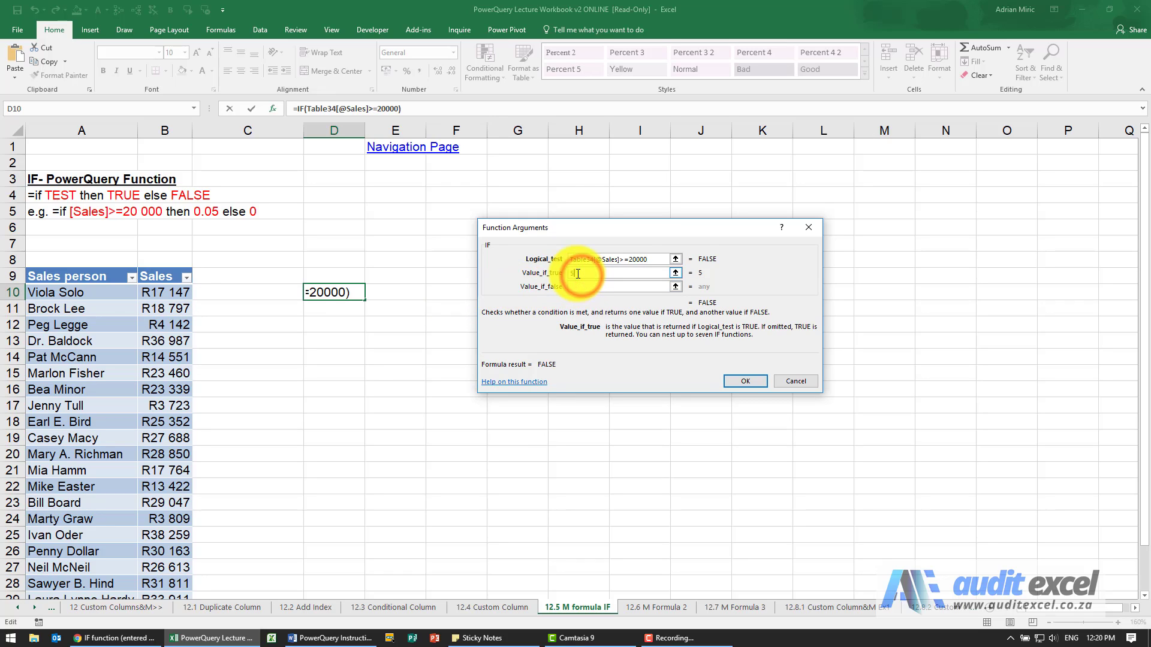
pyautogui.write('%')
pyautogui.click(574, 284)
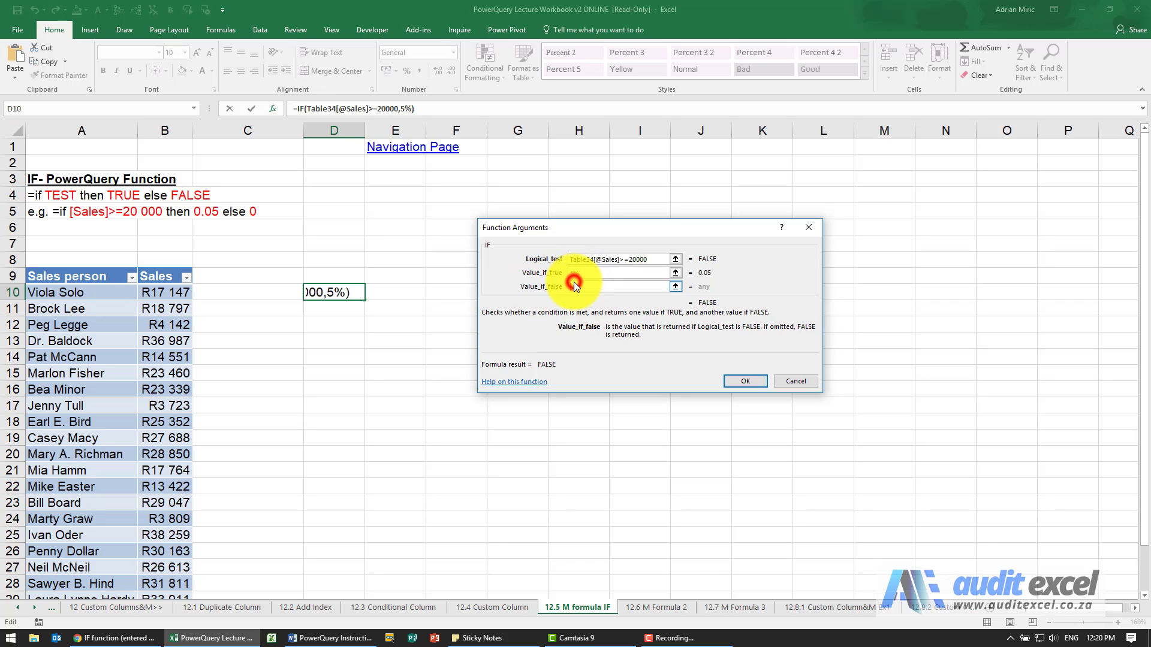
pyautogui.write('0%')
pyautogui.press('Return')
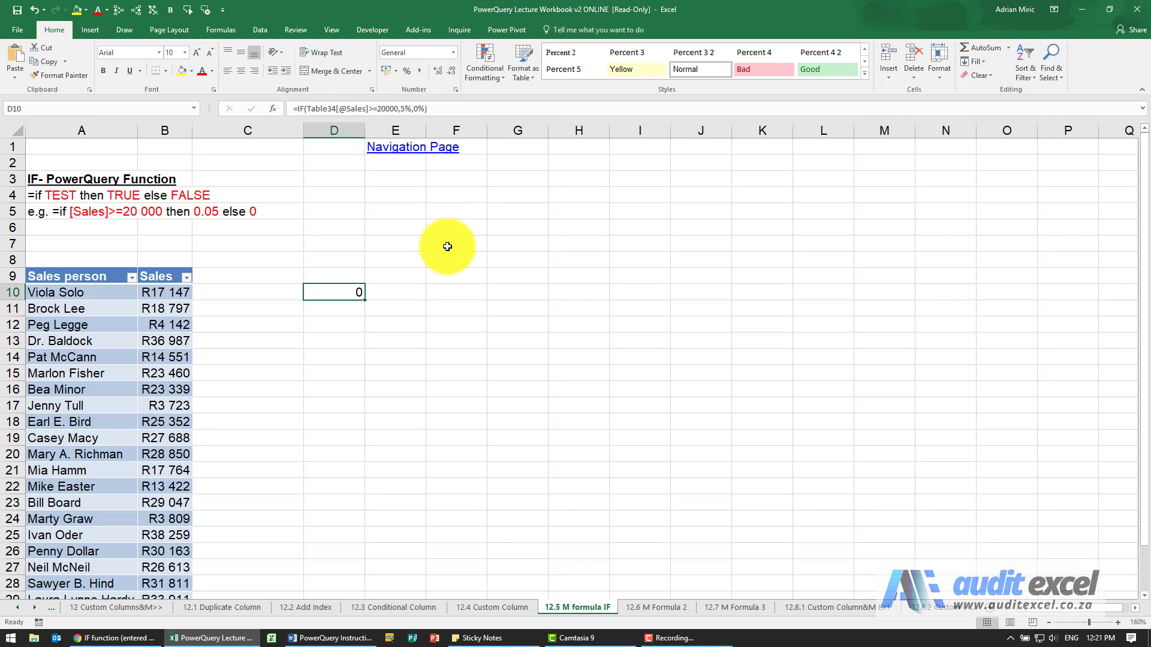
pyautogui.press('Delete')
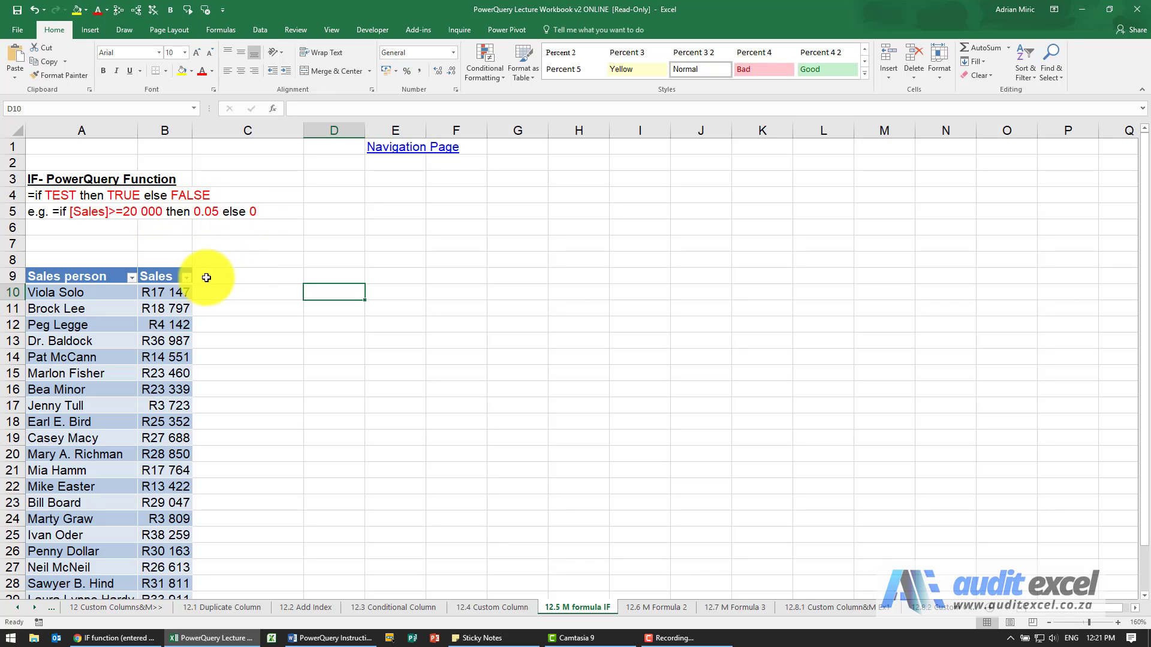
# Step: Load the sales table into the Power Query Editor as a new query
pyautogui.click(171, 292)
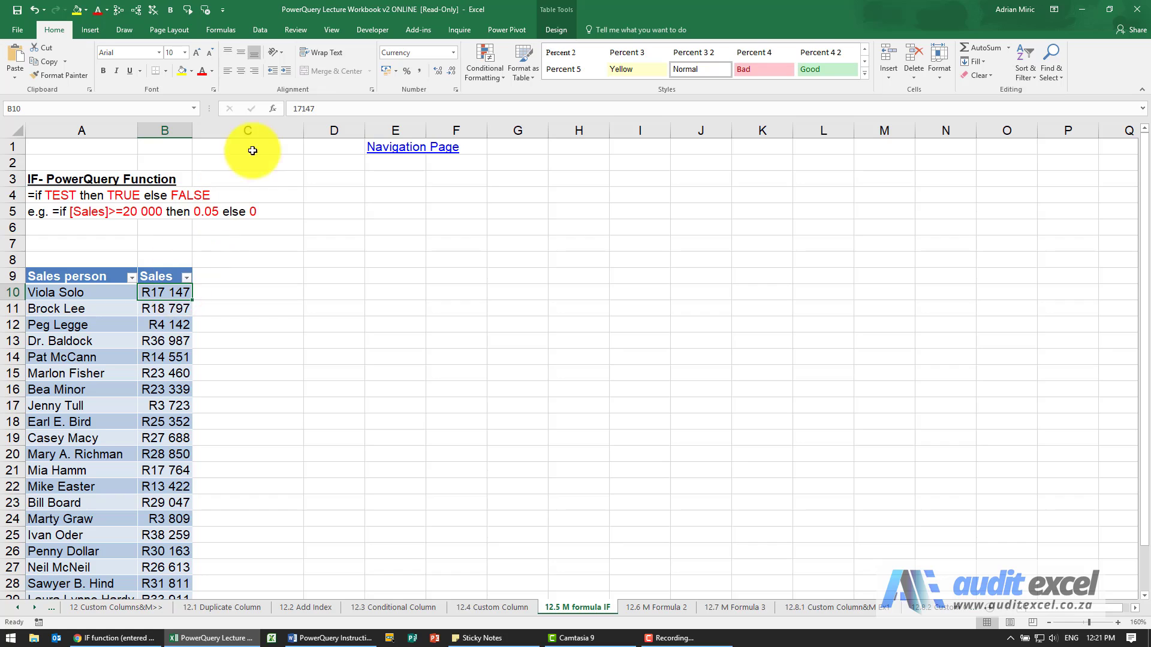
pyautogui.click(260, 30)
pyautogui.click(96, 53)
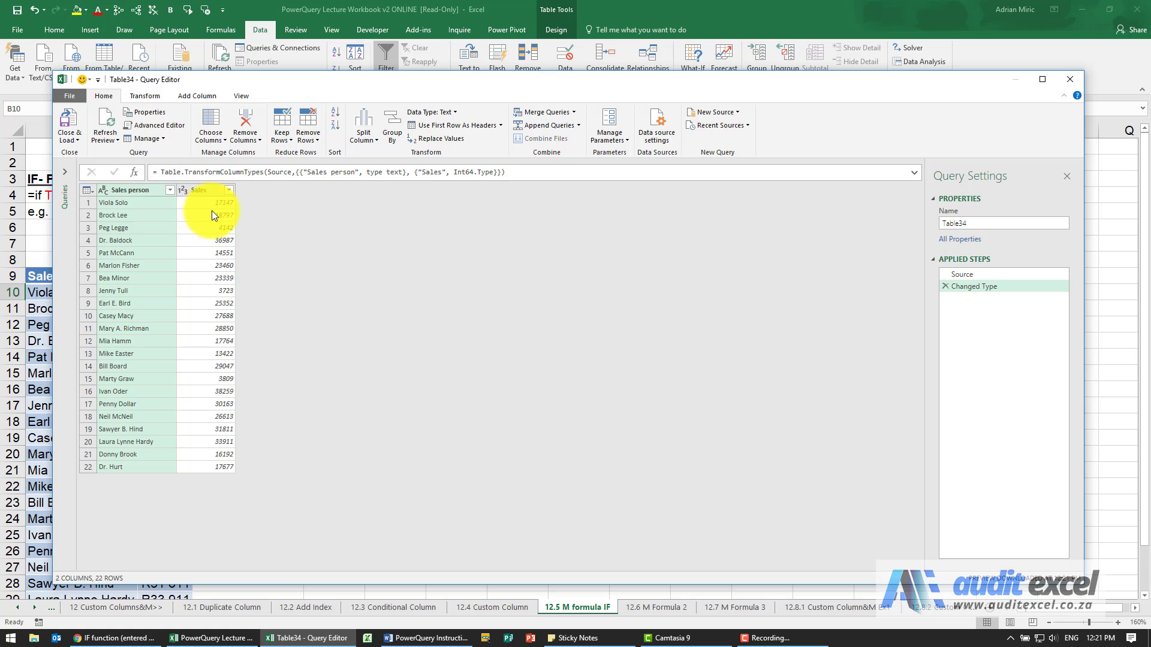
# Step: Start a custom column in the query and name it "Commision Percentage"
pyautogui.click(184, 95)
pyautogui.click(112, 124)
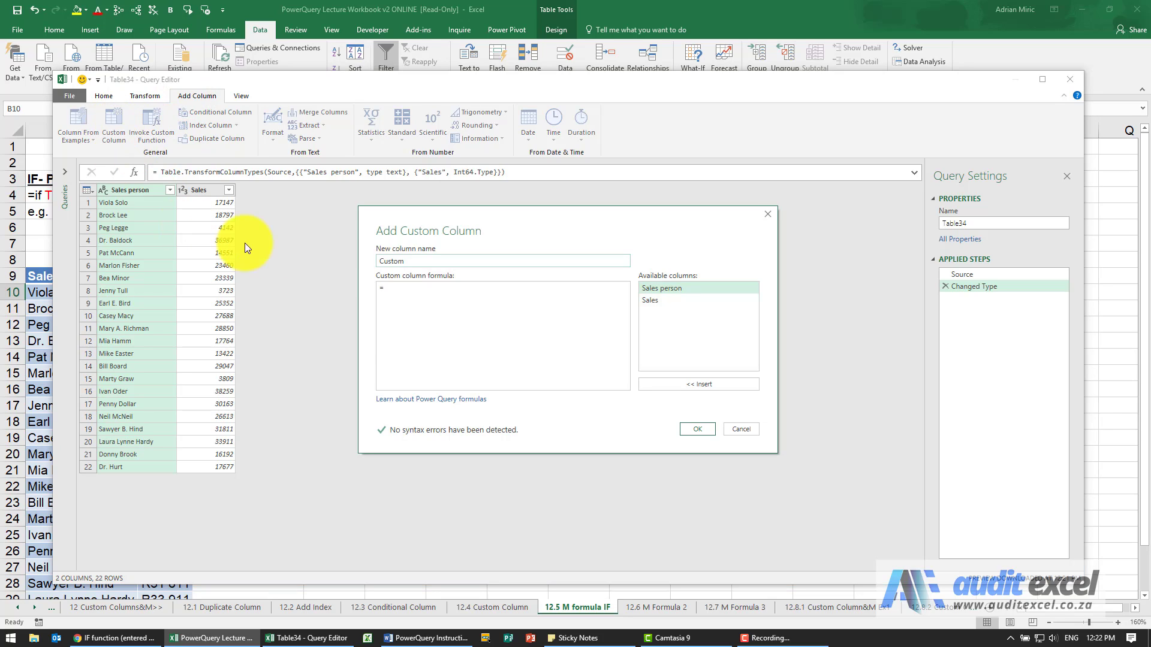
pyautogui.click(391, 261)
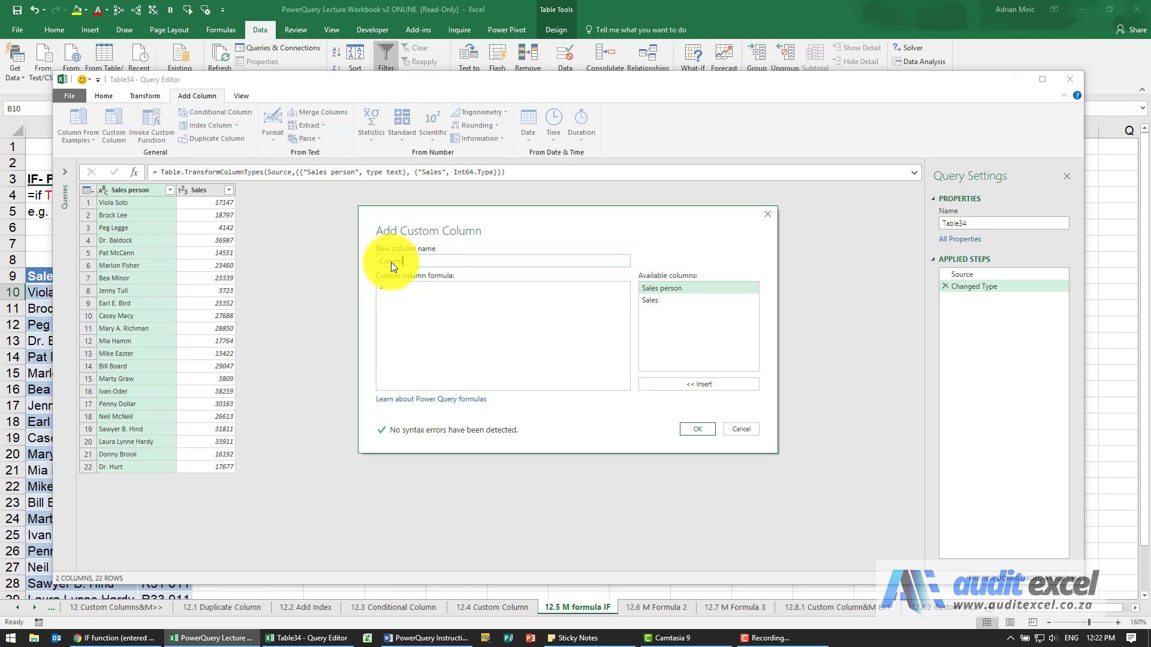
pyautogui.write('Commision Percentage')
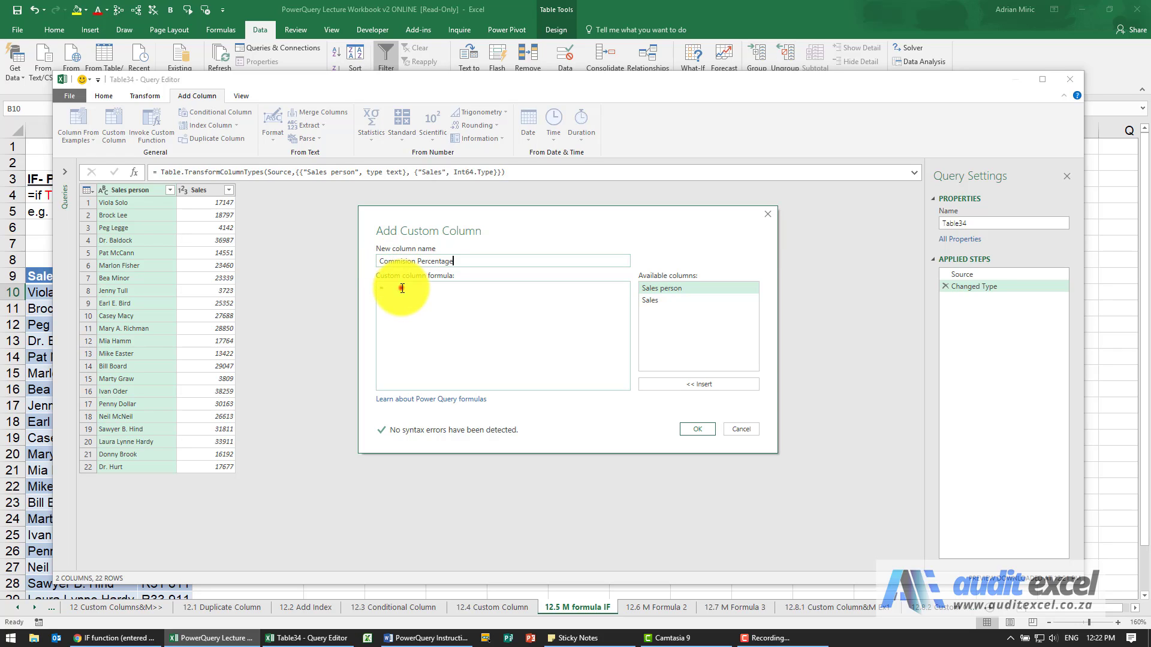
# Step: Give the custom column the formula "if [Sales]>=20000 then .05 else 0" and add it to the query
pyautogui.click(402, 288)
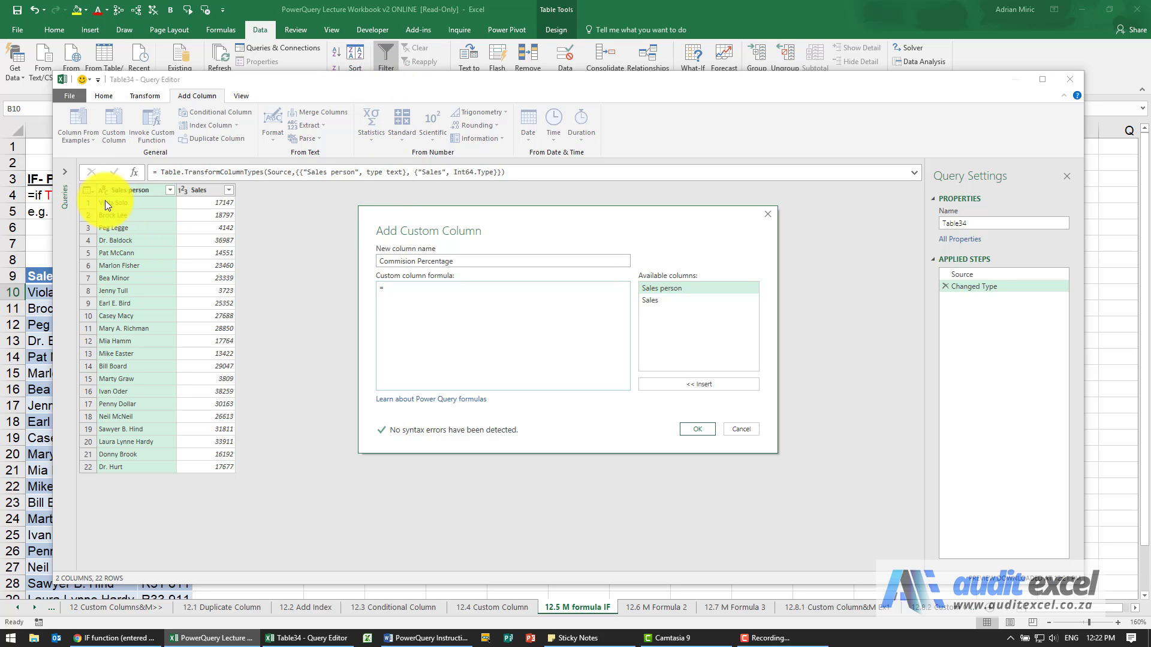
pyautogui.click(395, 289)
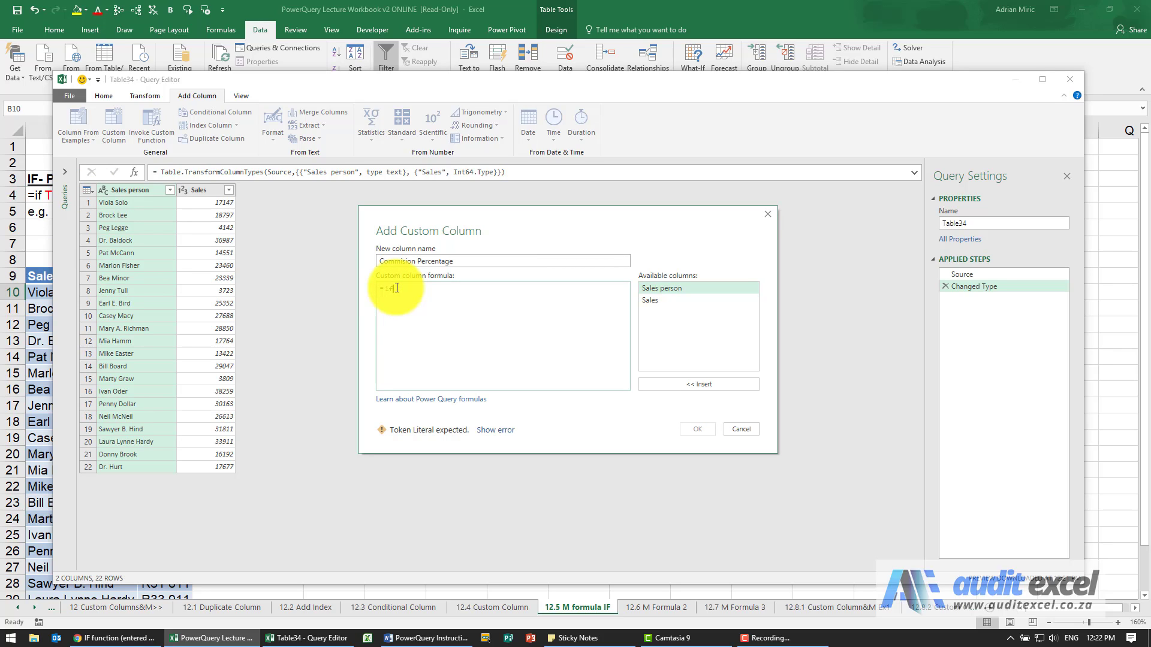
pyautogui.doubleClick(659, 301)
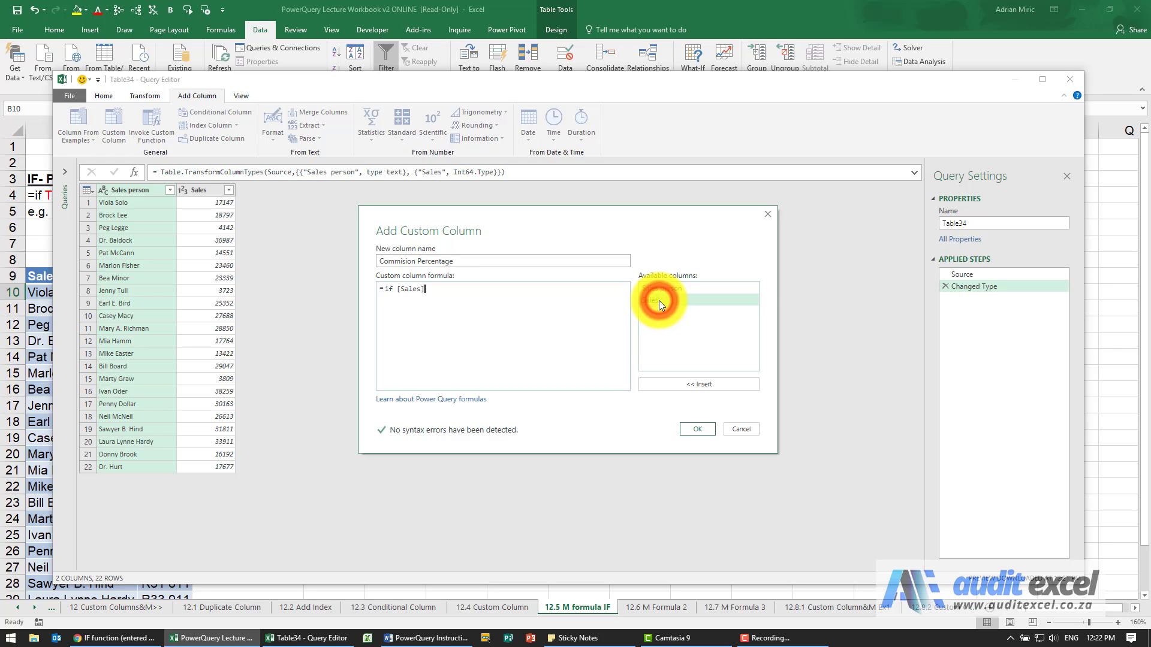
pyautogui.write('>=20000')
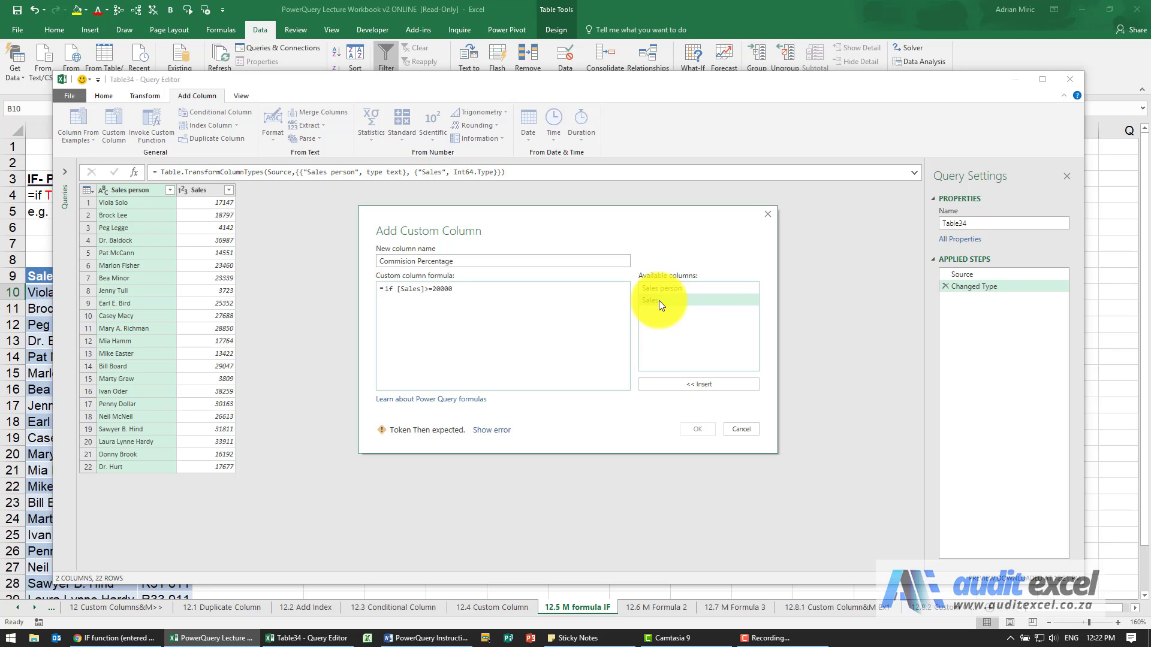
pyautogui.write(' then .05')
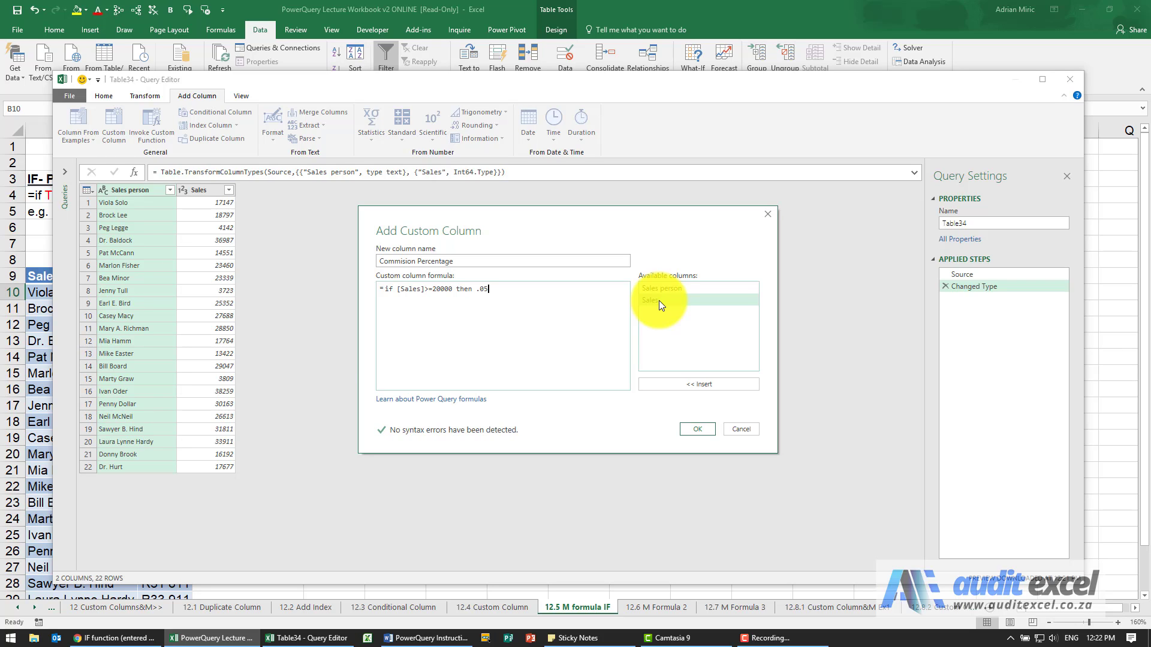
pyautogui.write(' else 0')
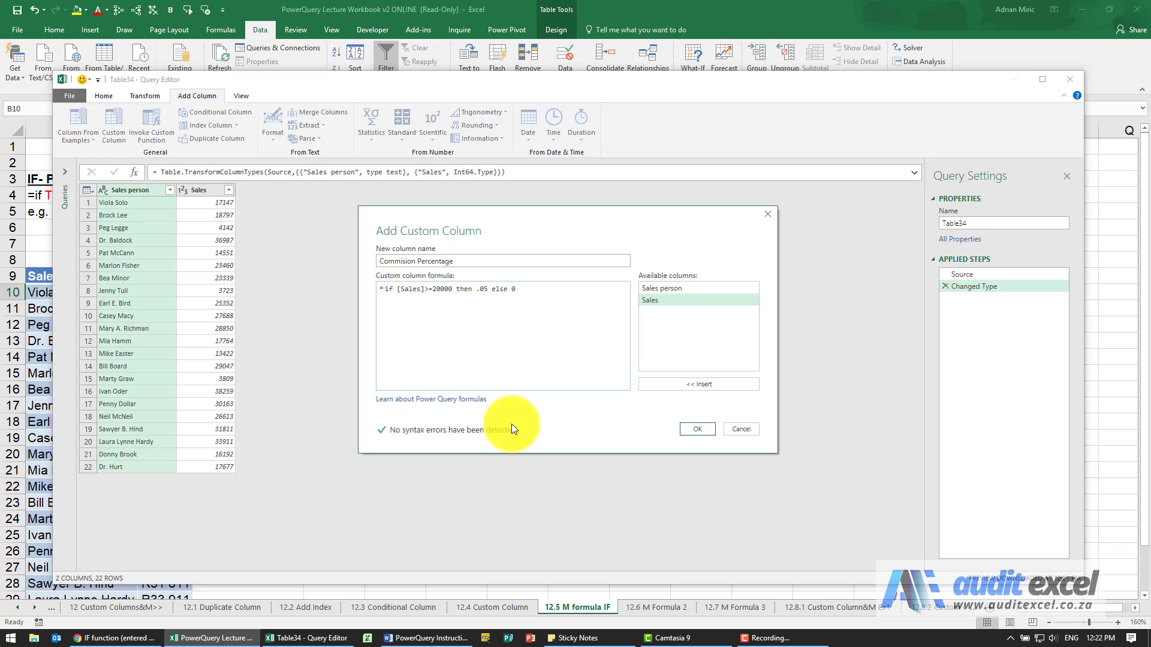
pyautogui.click(686, 429)
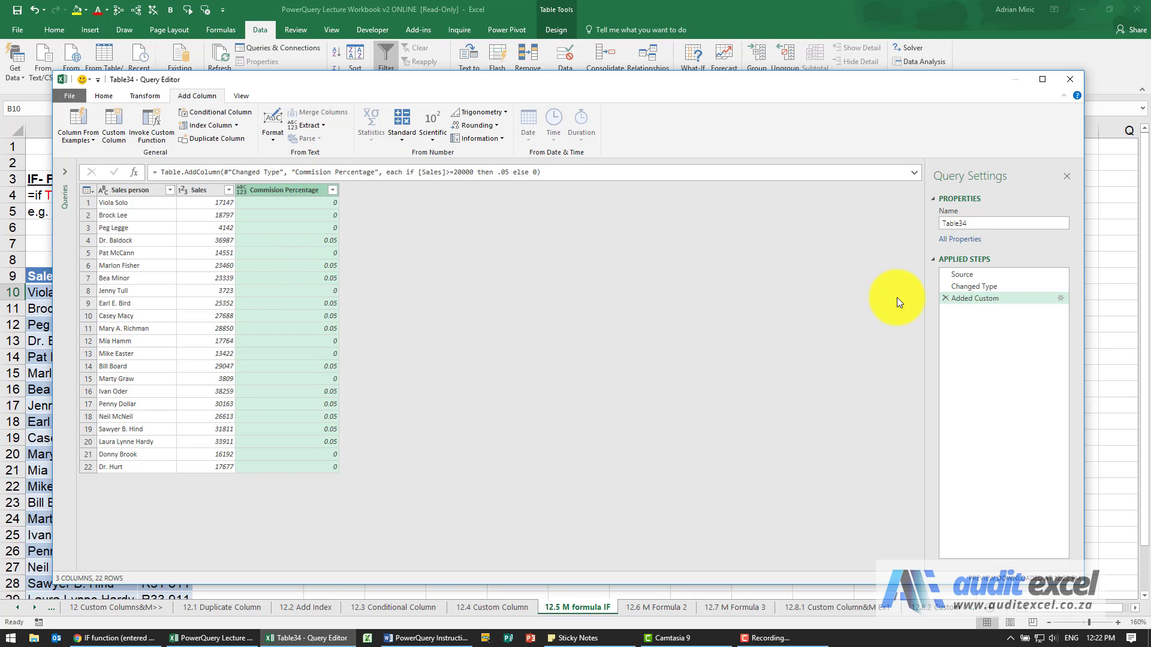
# Step: Review the settings of the Added Custom step and close them without making changes
pyautogui.click(976, 298)
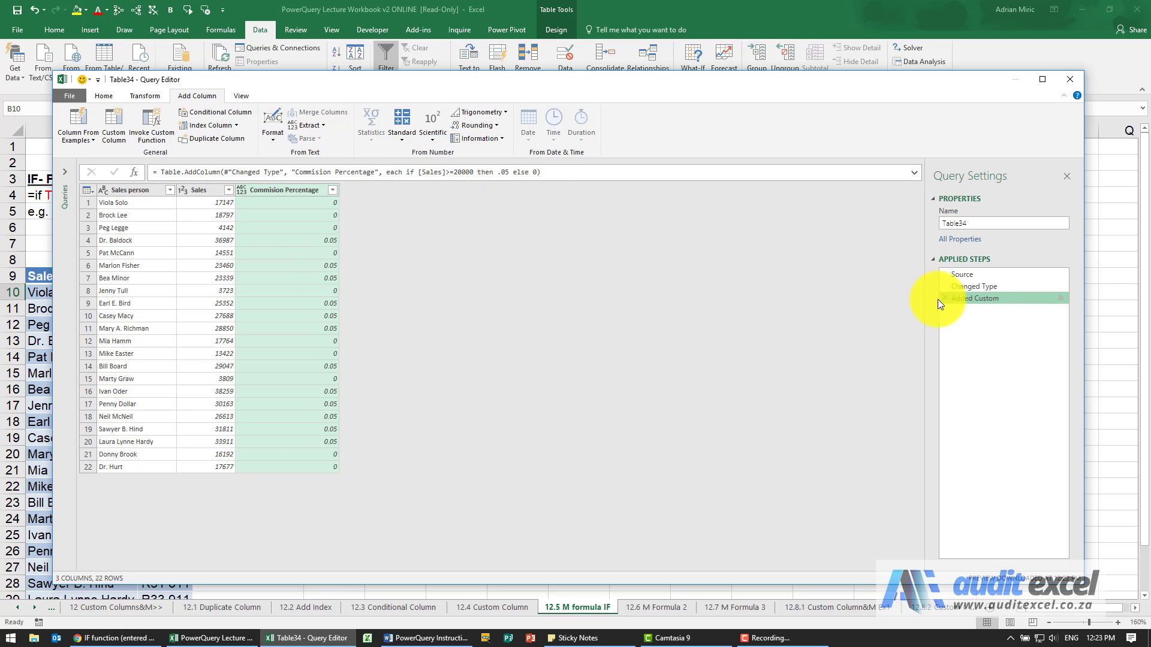
pyautogui.click(1059, 298)
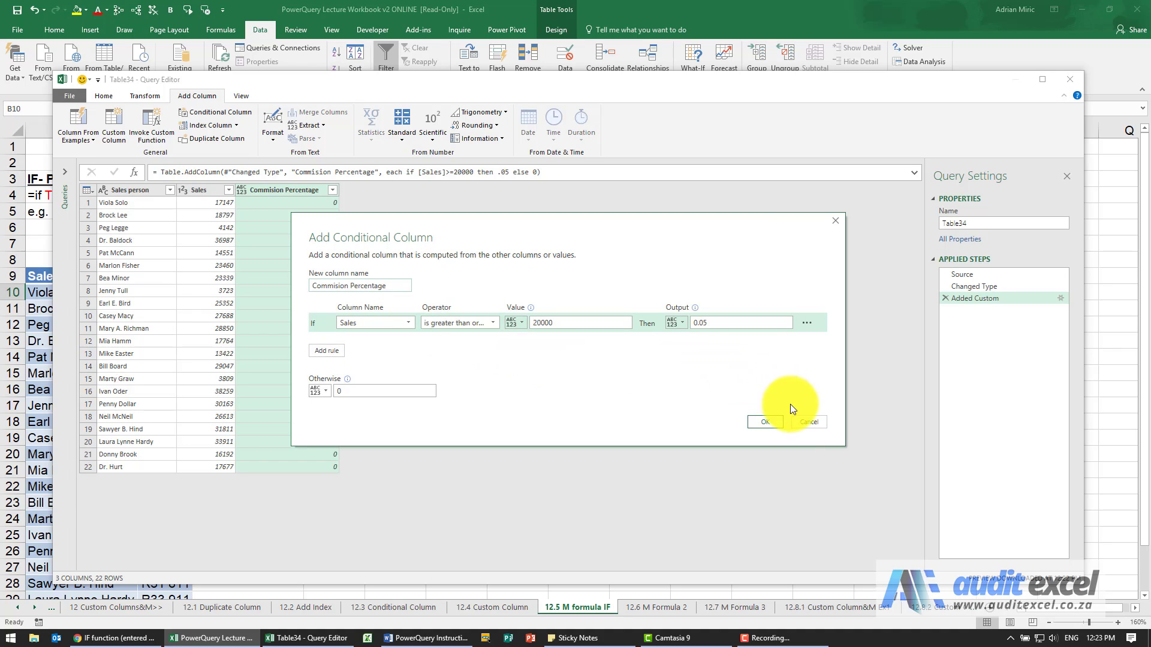
pyautogui.click(806, 420)
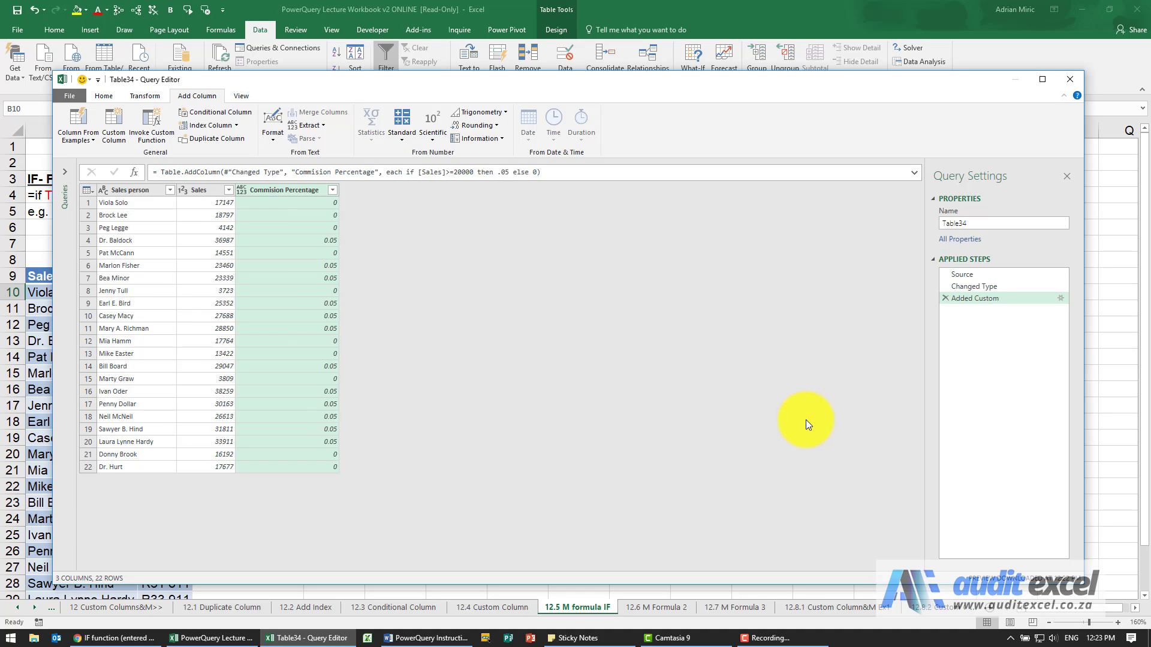
pyautogui.click(434, 359)
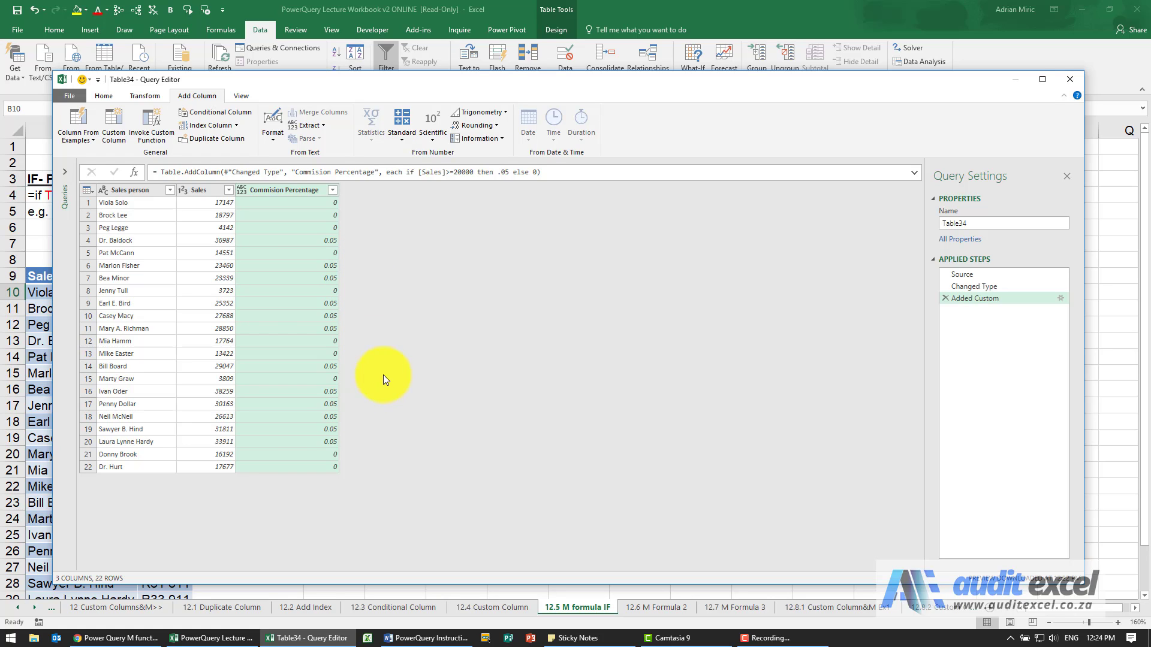
# Step: Switch to Chrome and examine the Power Query M function reference, including the descriptions of the Type functions
pyautogui.click(117, 638)
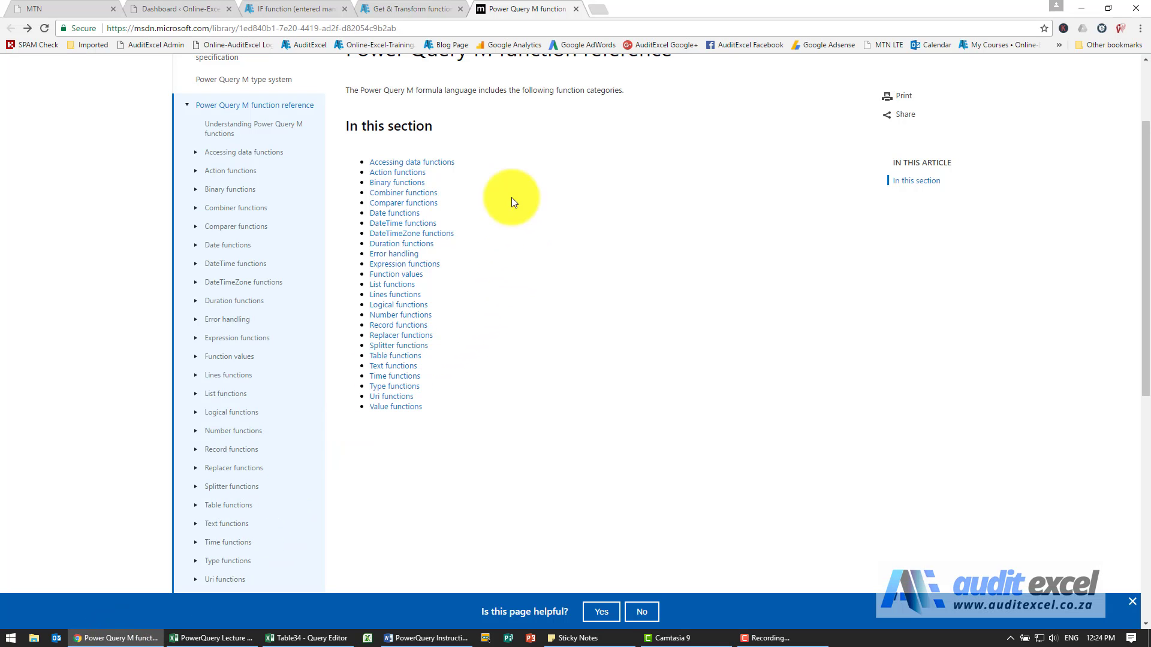
pyautogui.scroll(2, 555, 229)
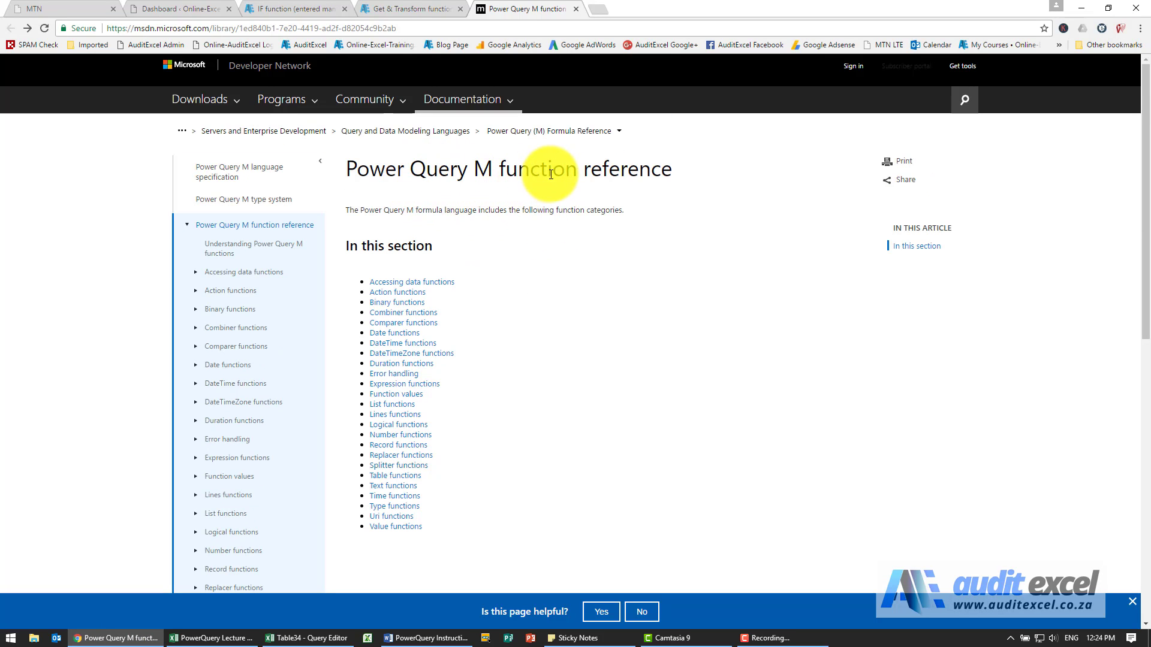
pyautogui.scroll(-1, 608, 255)
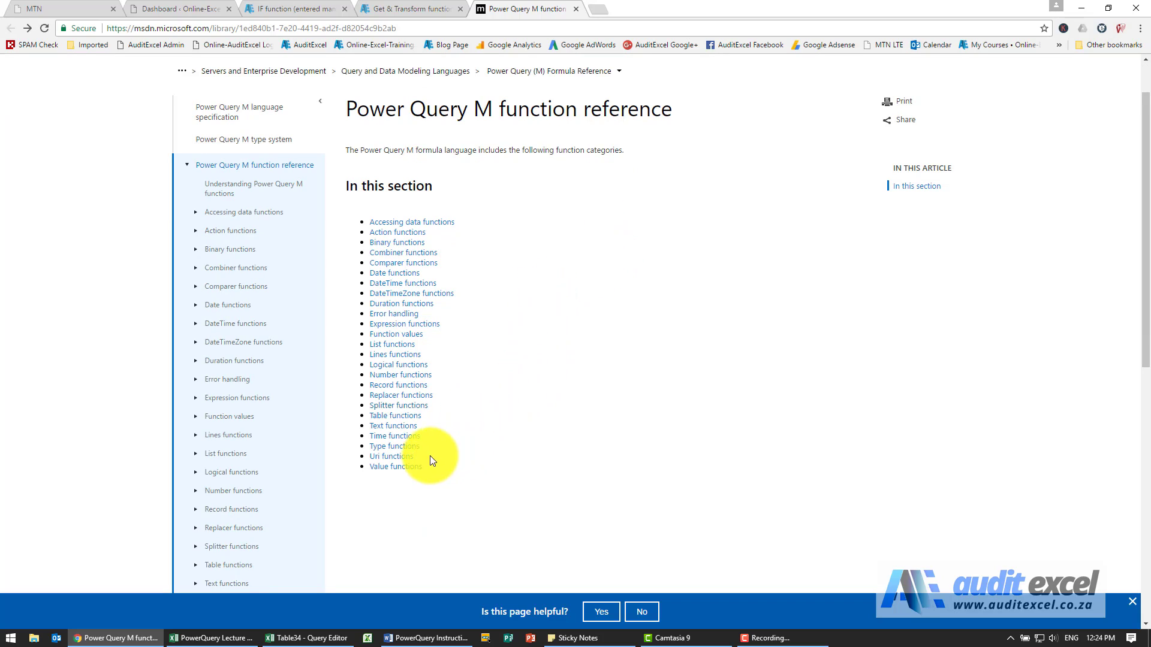
pyautogui.click(395, 449)
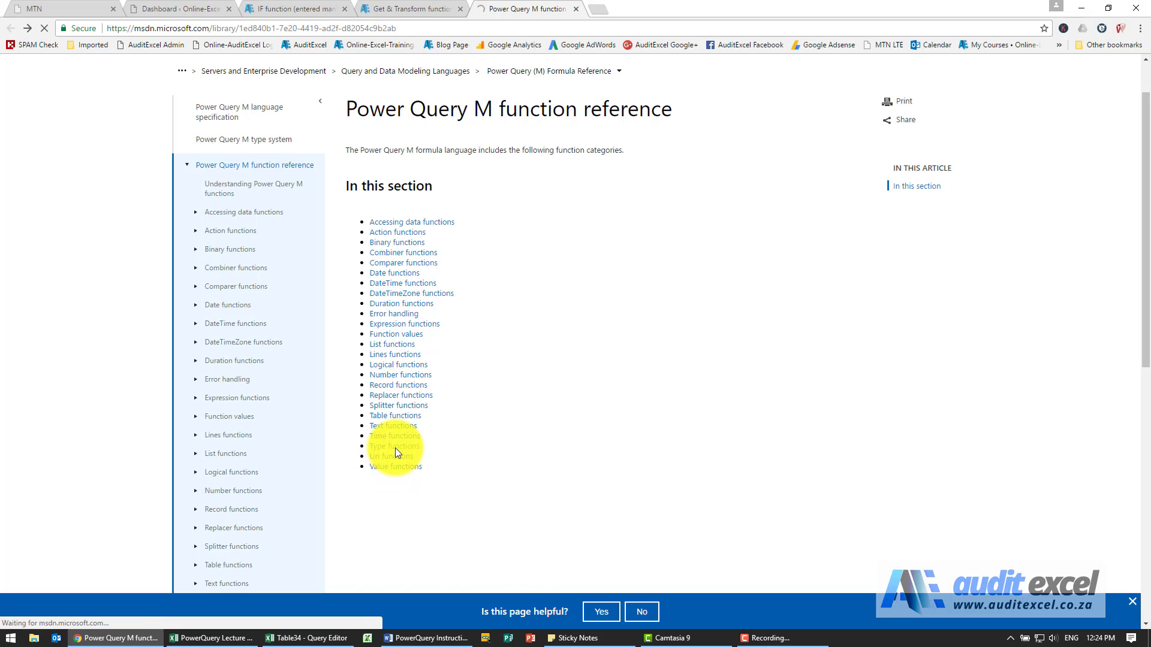
pyautogui.scroll(-2, 488, 410)
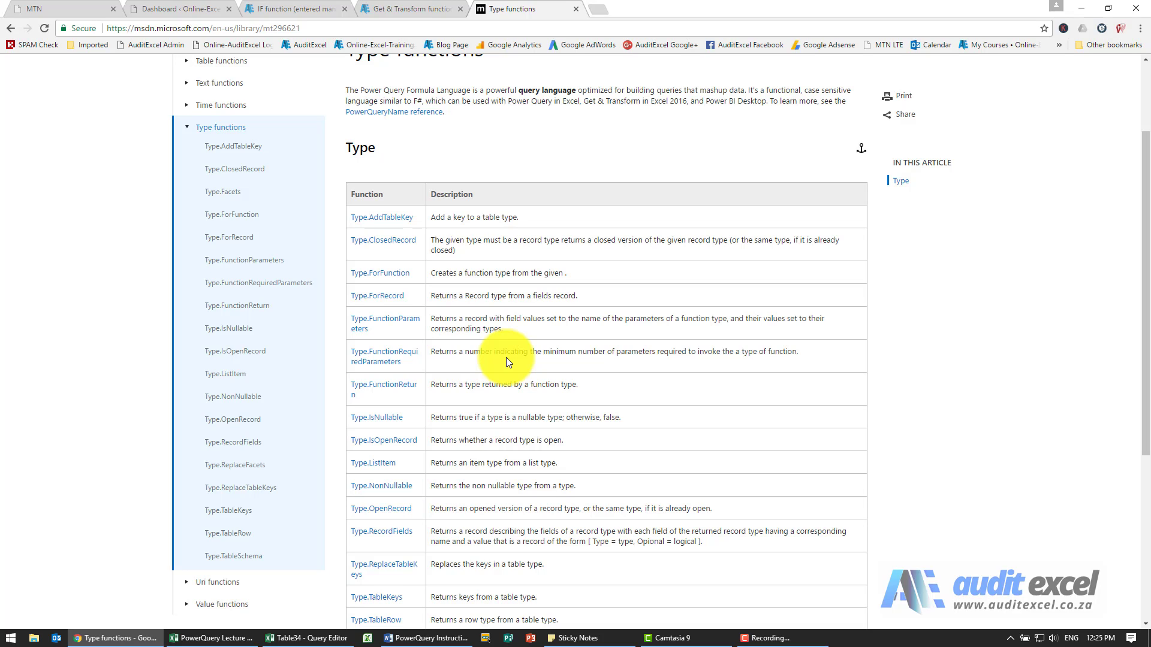
pyautogui.scroll(-2, 505, 357)
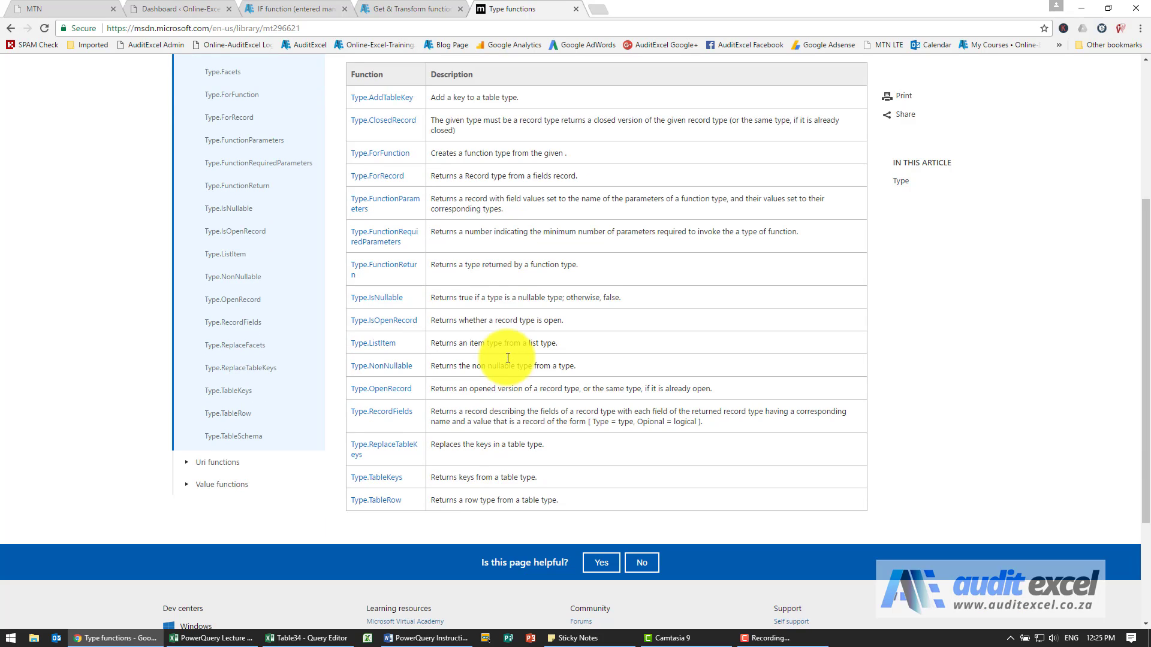
pyautogui.scroll(1, 516, 309)
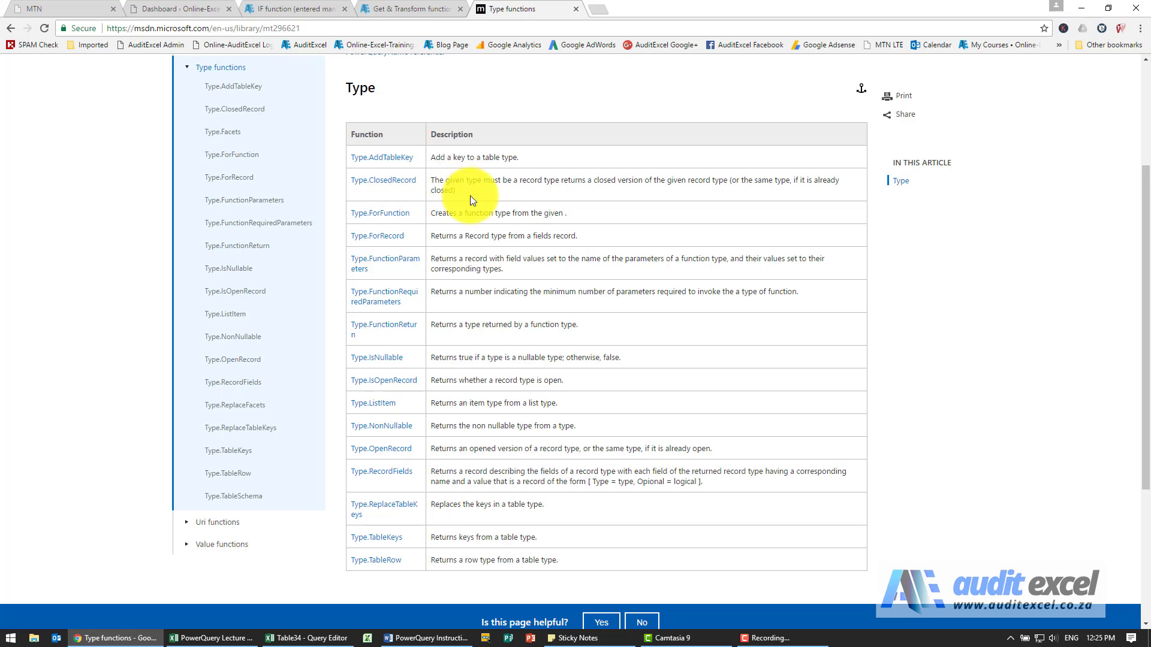
# Step: Switch back to the Table34 query in Excel's Query Editor and look over the available transform commands
pyautogui.click(234, 637)
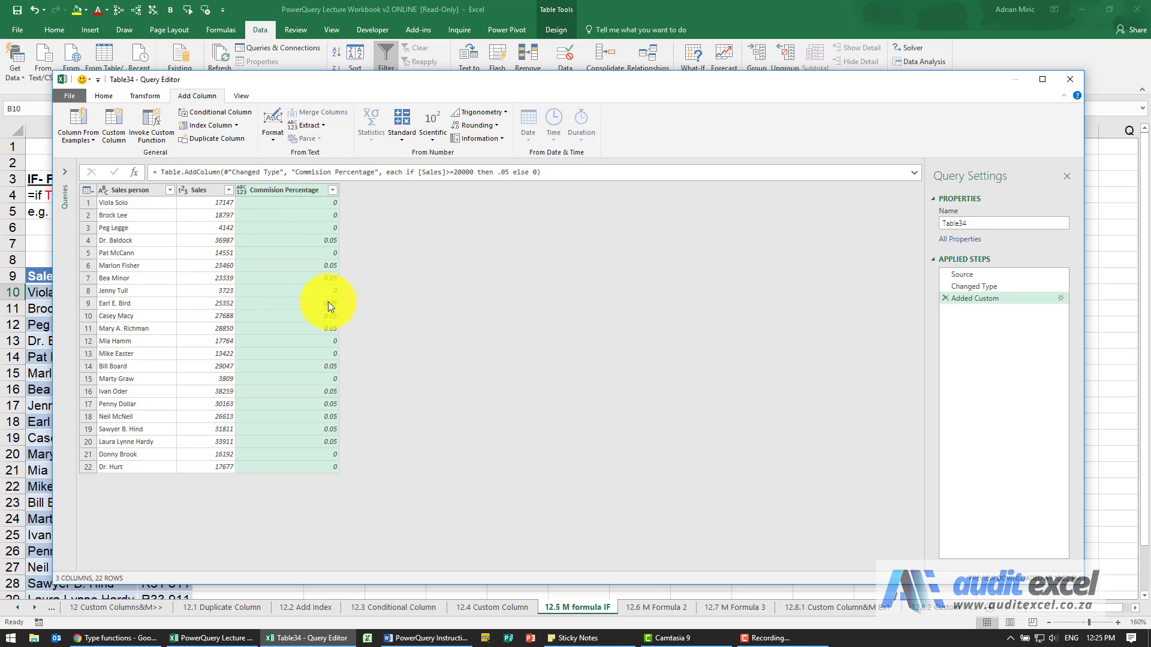
pyautogui.click(143, 96)
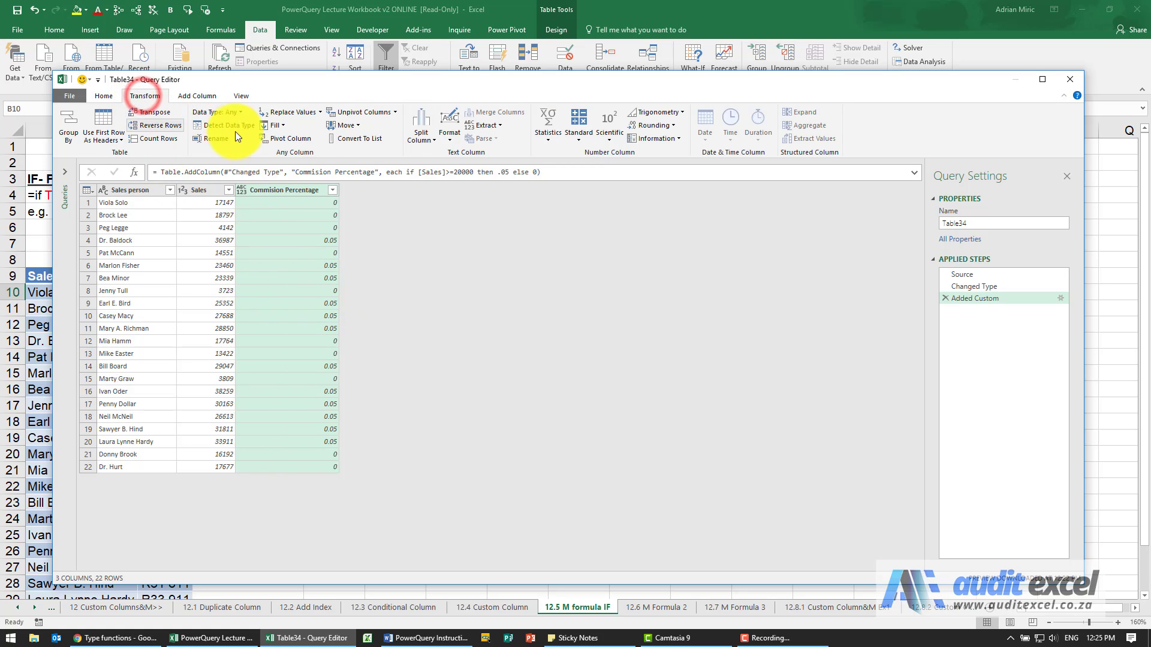